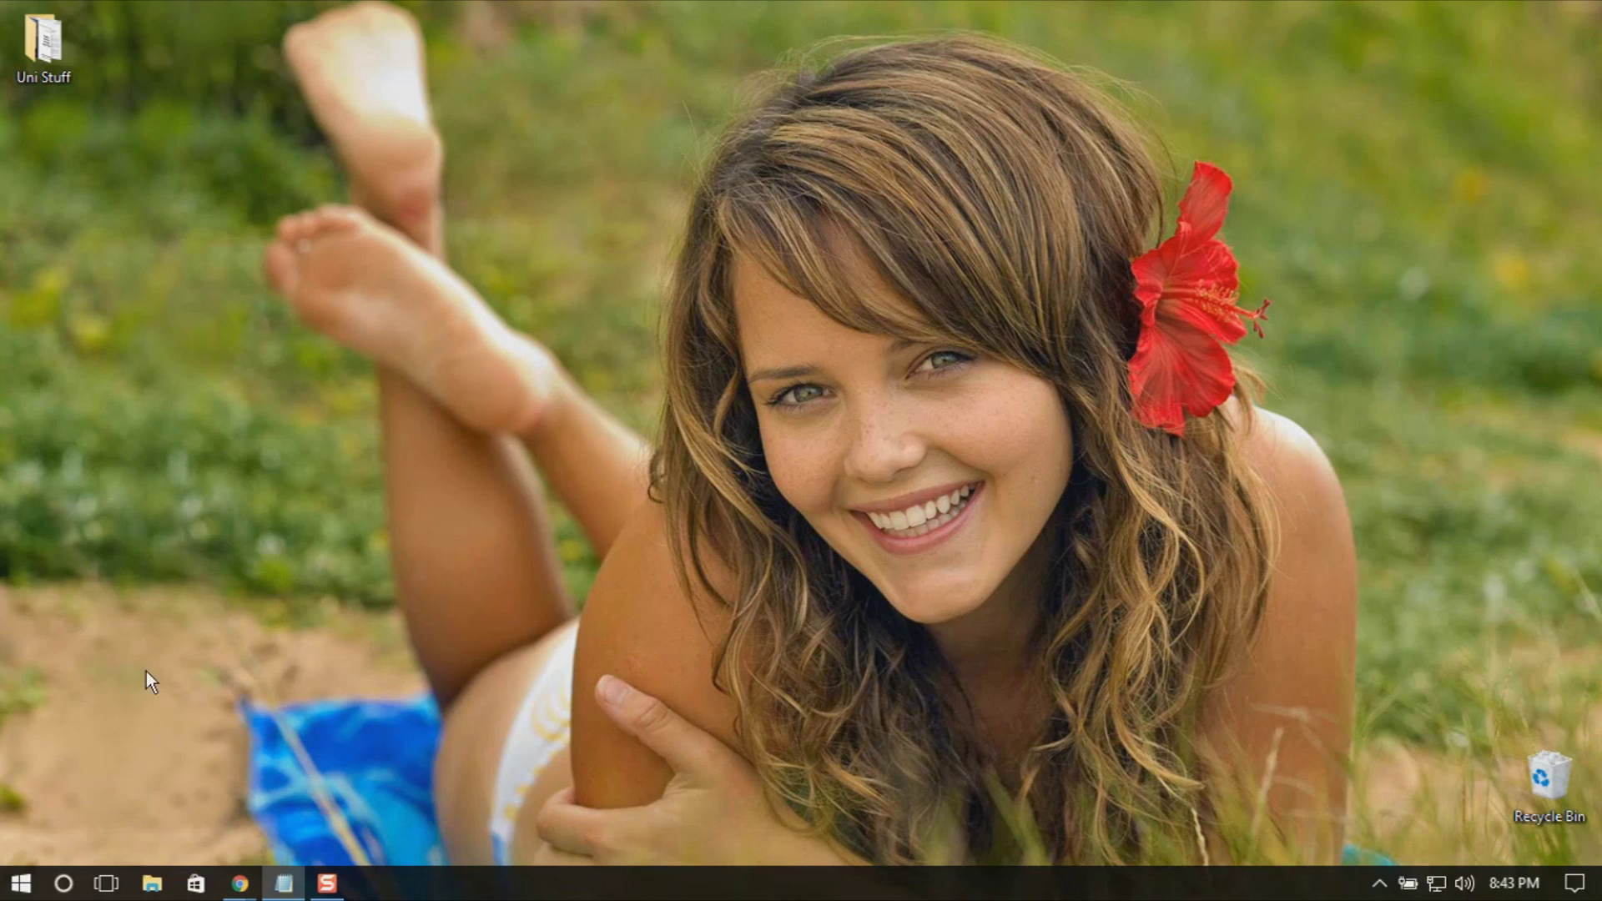
# Launch Command Prompt (Admin) from the Start button's right-click menu
pyautogui.rightClick(16, 886)
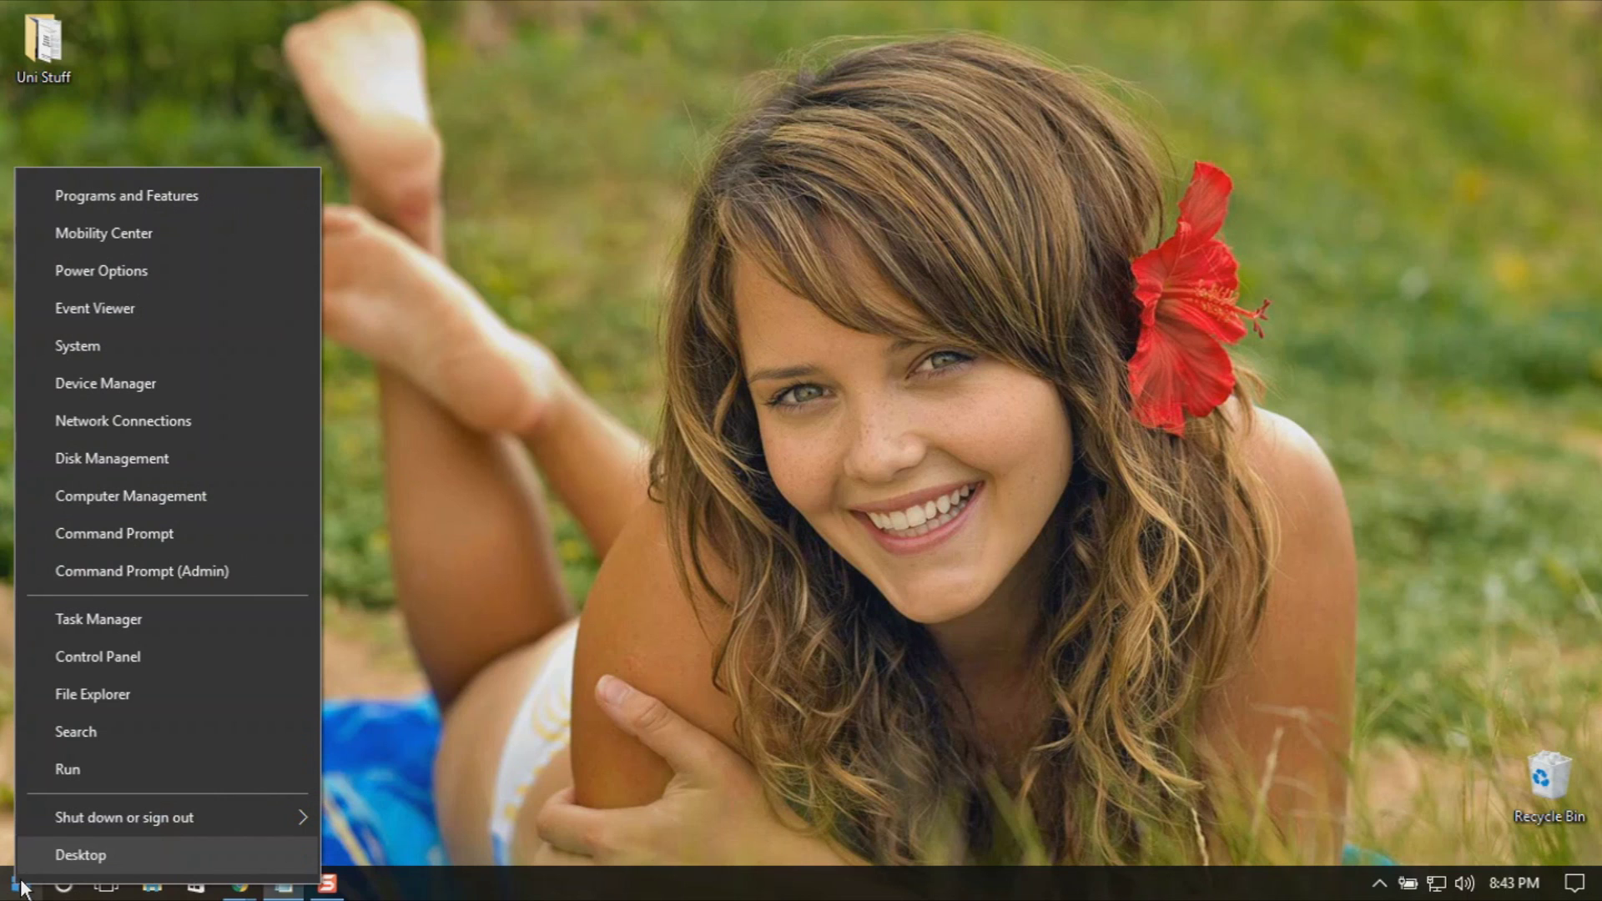
pyautogui.click(197, 571)
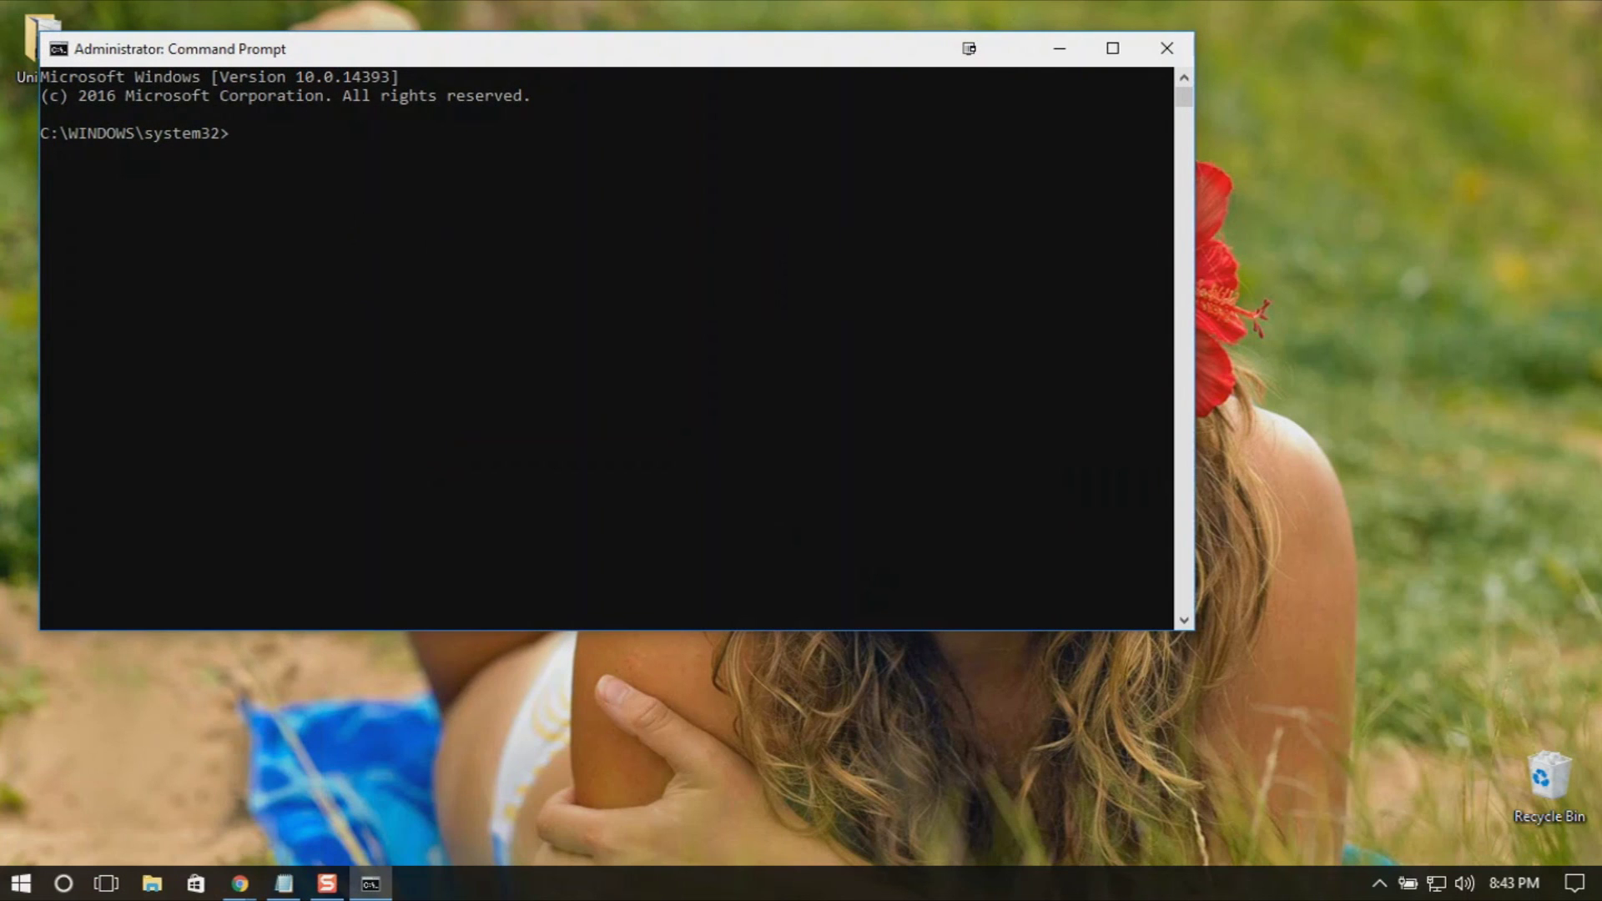
pyautogui.write('sfc')
pyautogui.write(' .')
pyautogui.write('/')
pyautogui.write('scannow')
# Run sfc /scannow and let verification reach 100% with no integrity violations
pyautogui.press('Return')
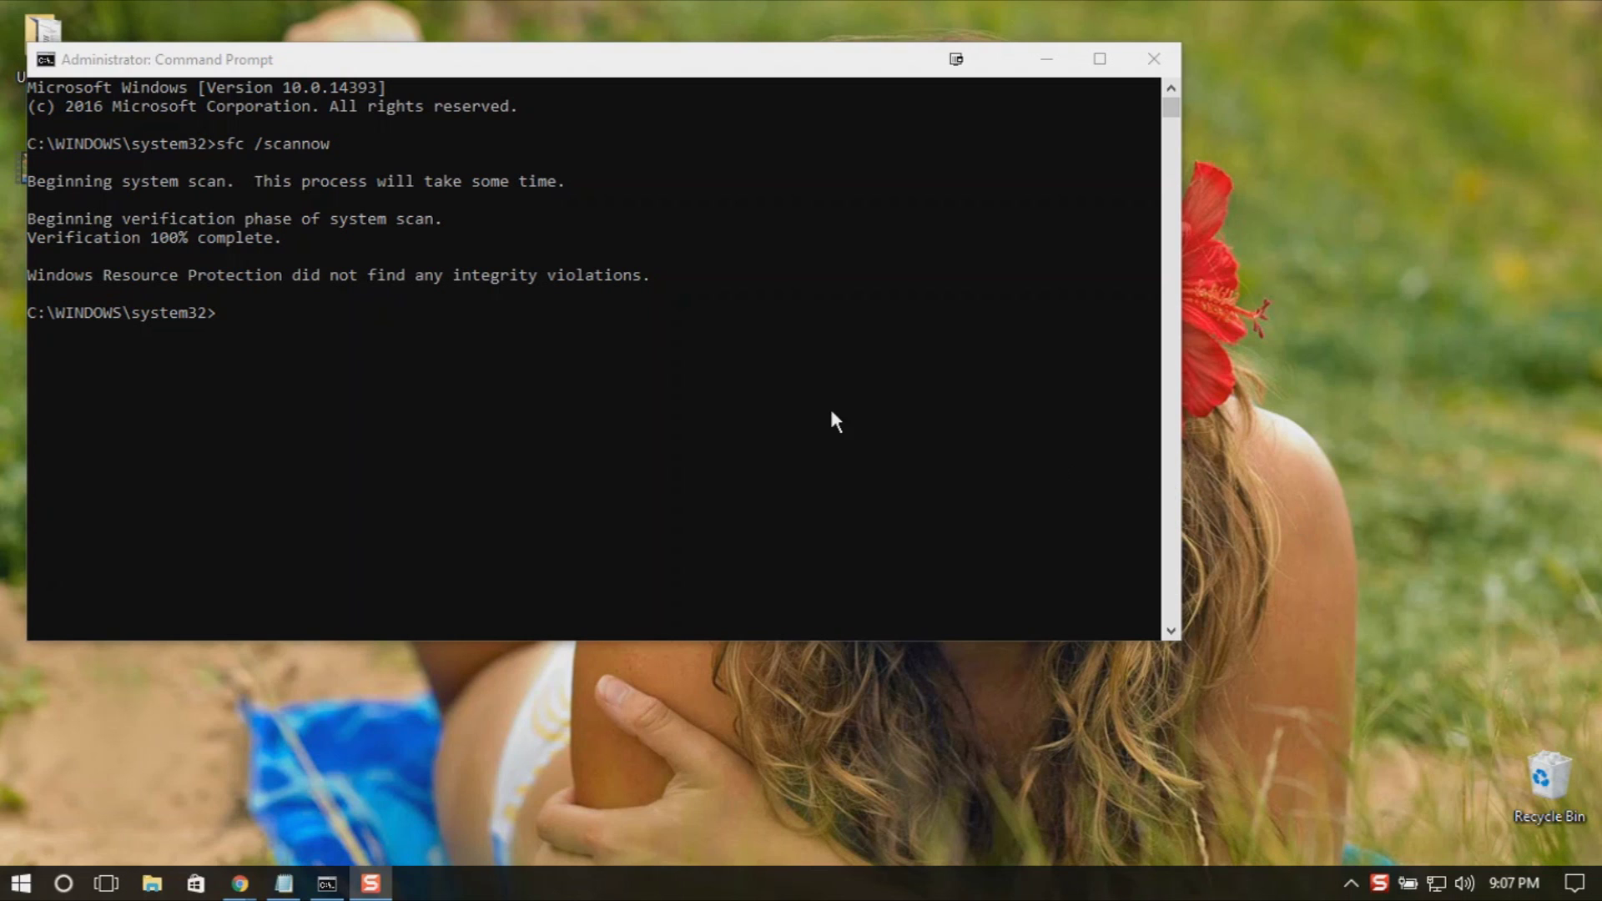
pyautogui.click(760, 359)
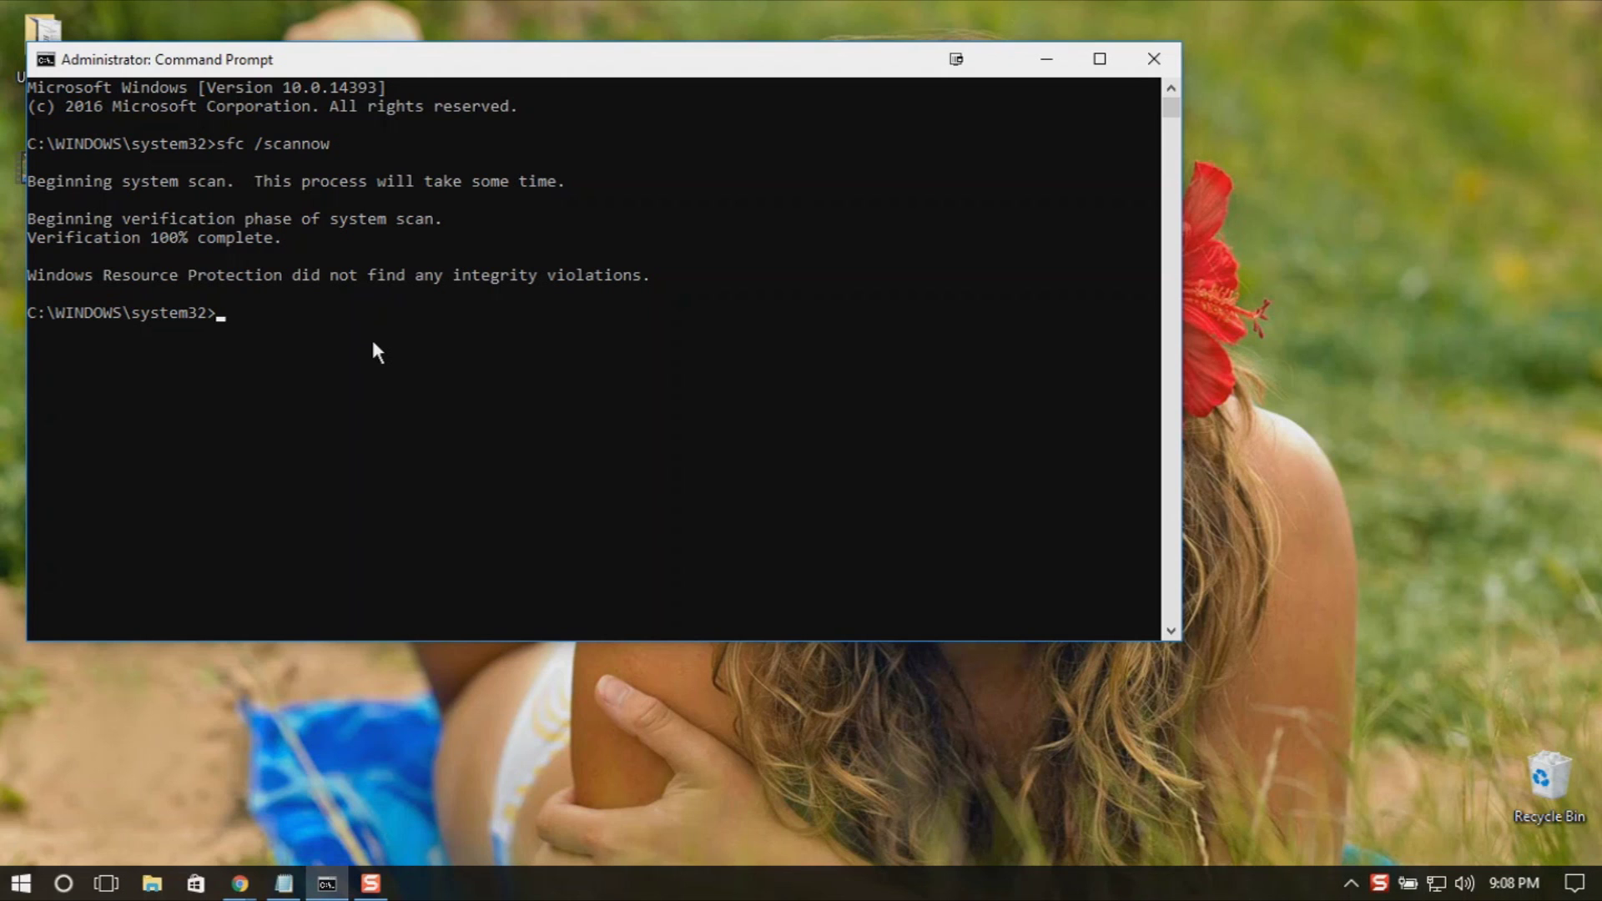
pyautogui.write('DISM')
pyautogui.write(' /')
pyautogui.write('Online ')
pyautogui.write('/Clea')
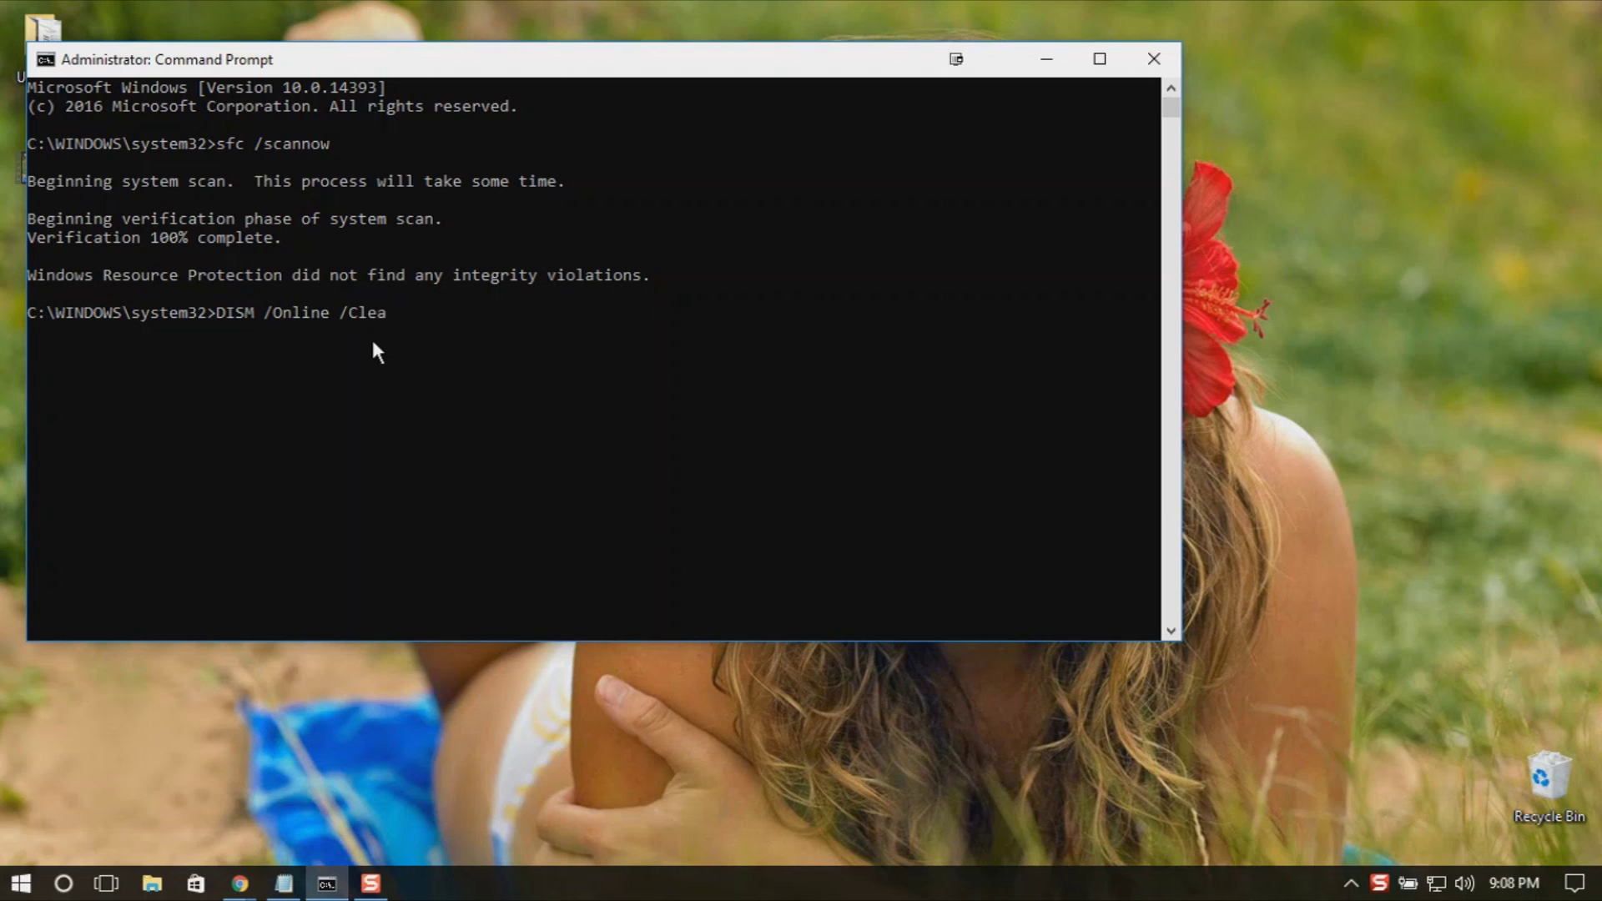
pyautogui.write('ning')
pyautogui.write('-Image')
pyautogui.write(' /')
pyautogui.write('Re')
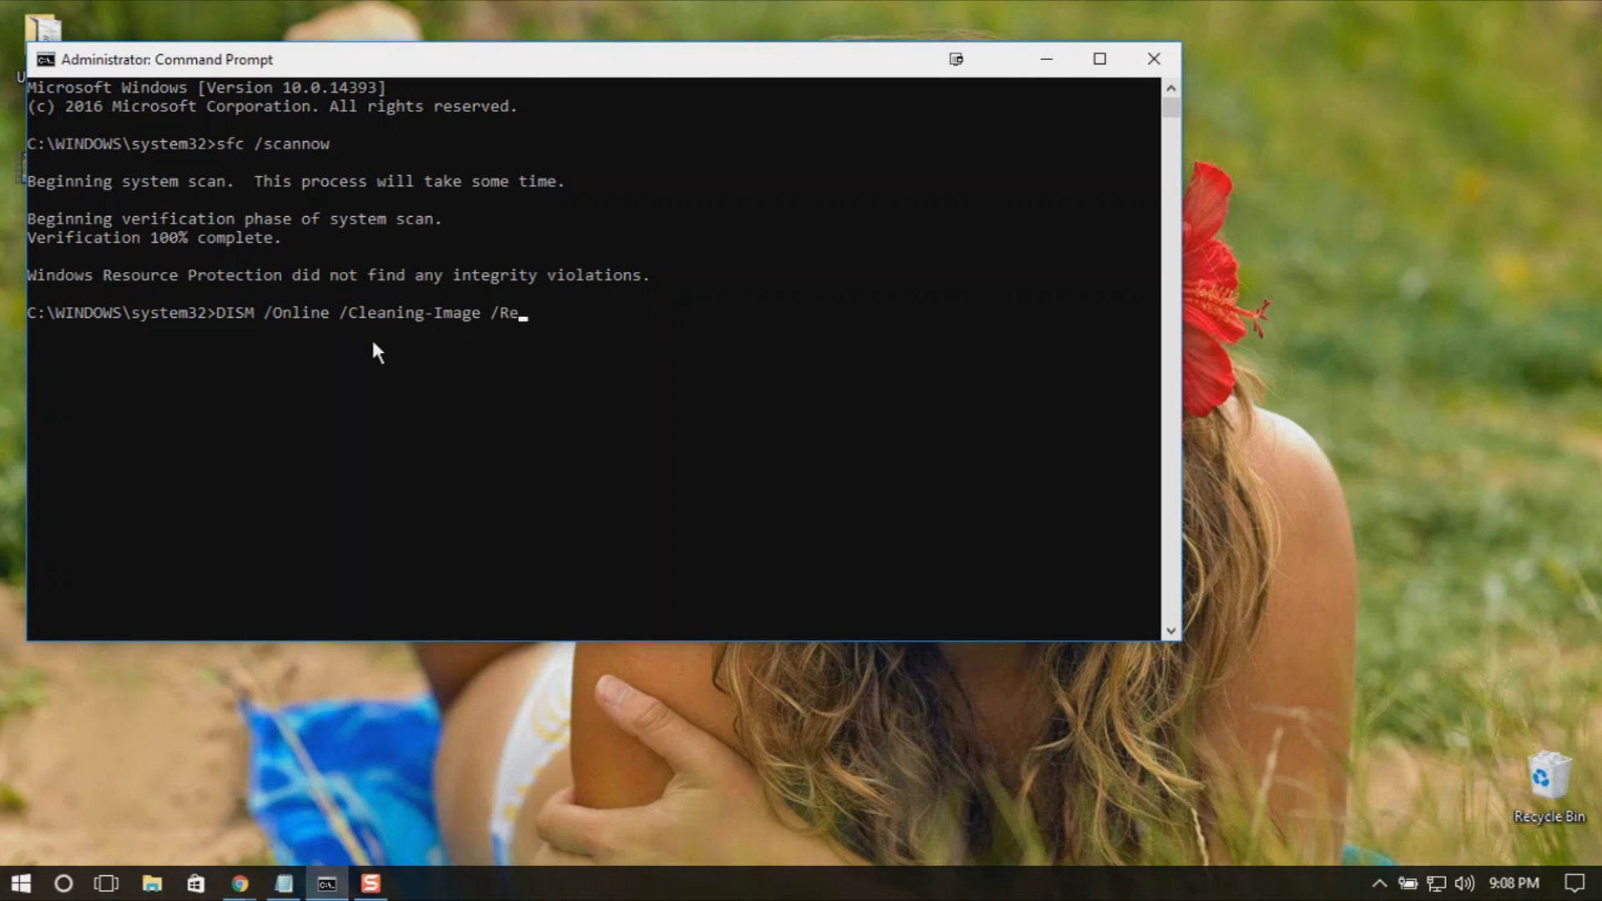
pyautogui.write('store')
pyautogui.write('Health')
# Run DISM /Online /Cleaning-Image /RestoreHealth, which fails with Error 87
pyautogui.press('Return')
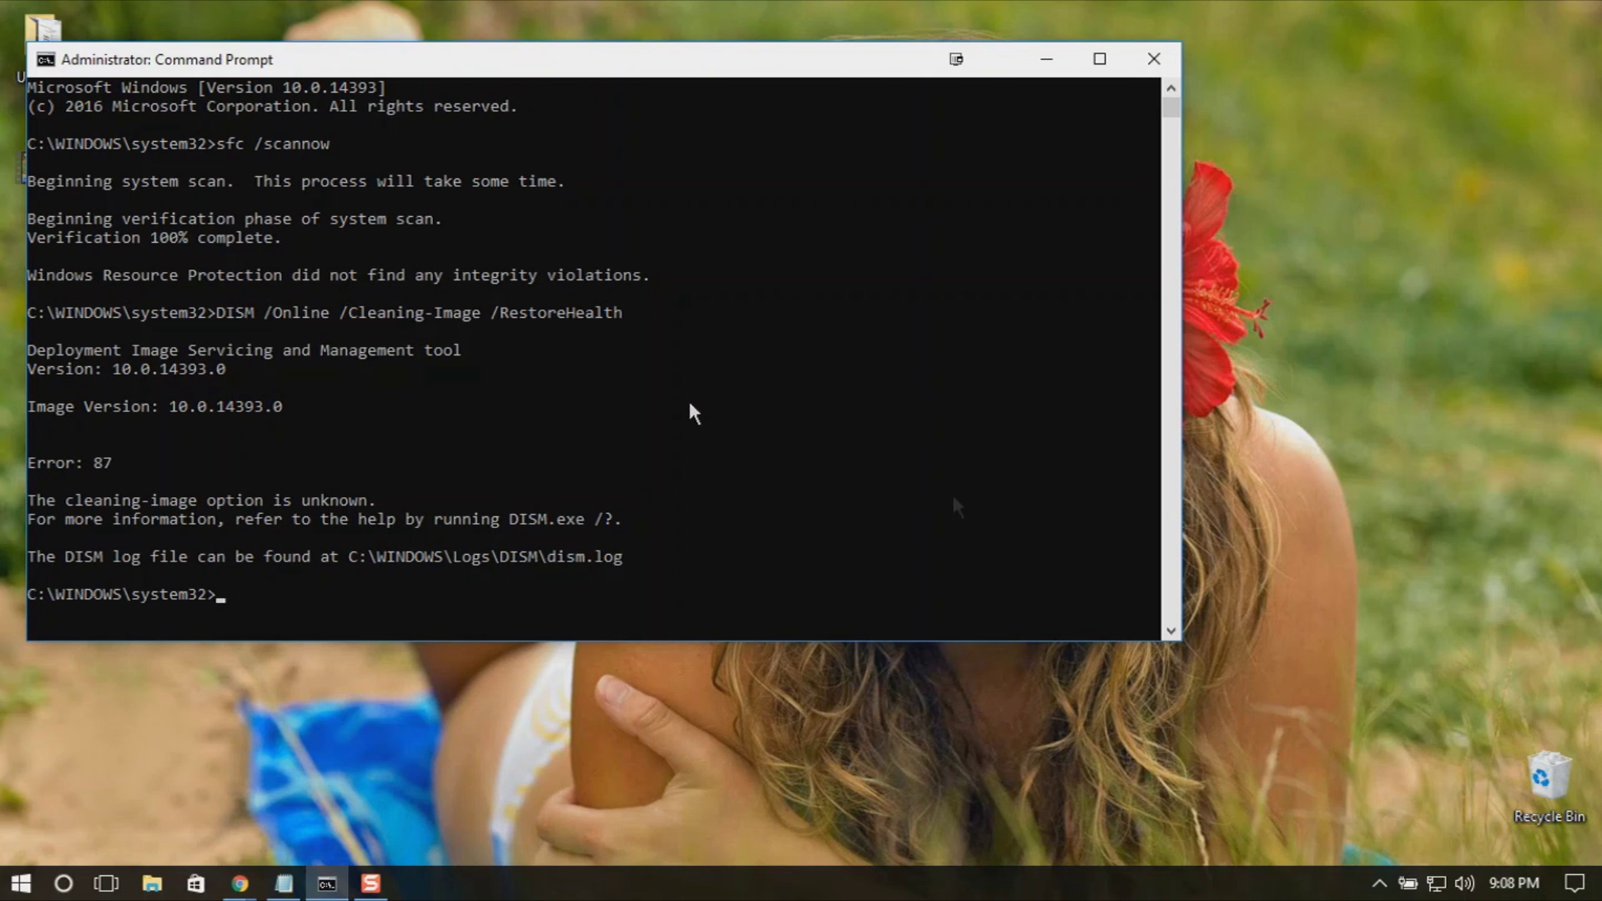
pyautogui.click(239, 885)
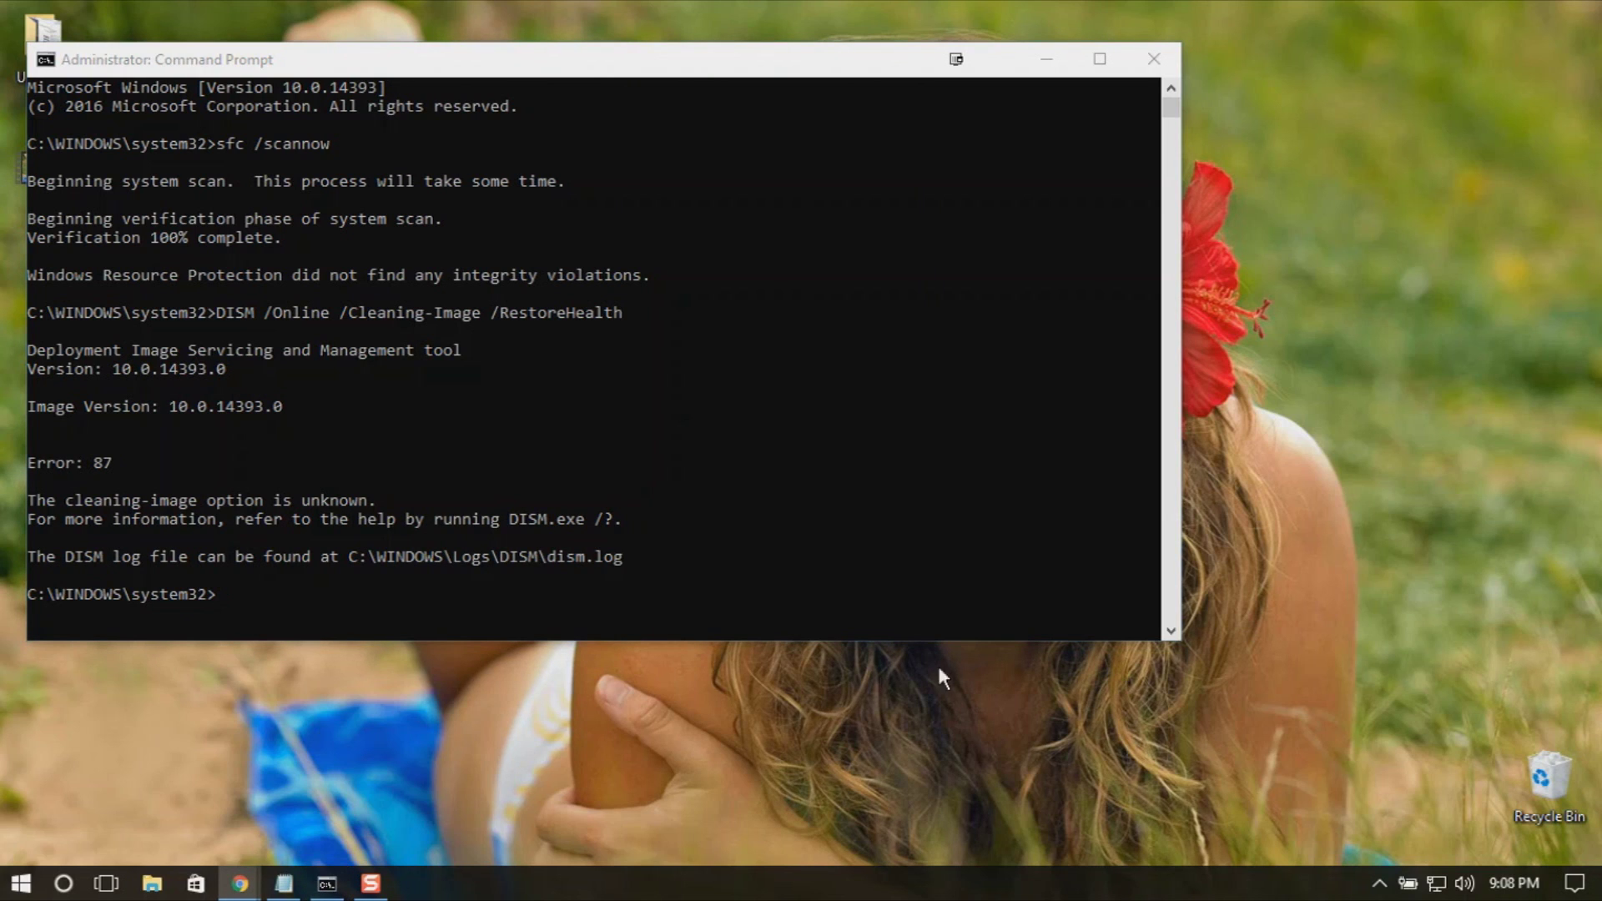
# Paste and run DISM /Online /Cleanup-Image /RestoreHealth until it completes at 100%
pyautogui.click(425, 605)
pyautogui.rightClick(424, 605)
pyautogui.press('Return')
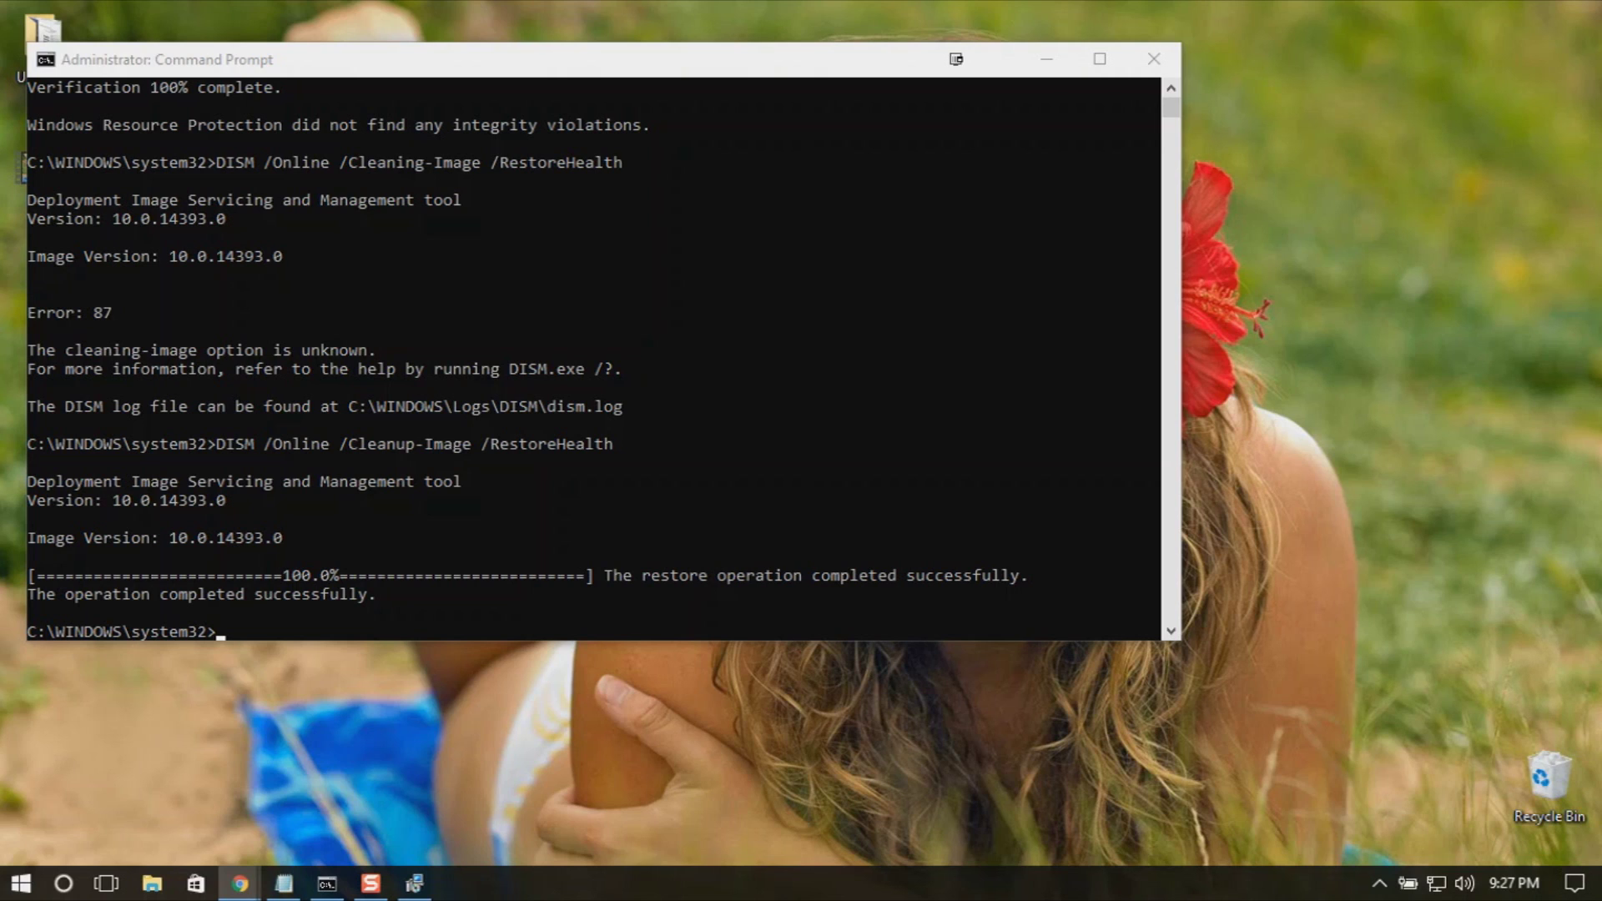
pyautogui.click(758, 537)
pyautogui.write('sfc /')
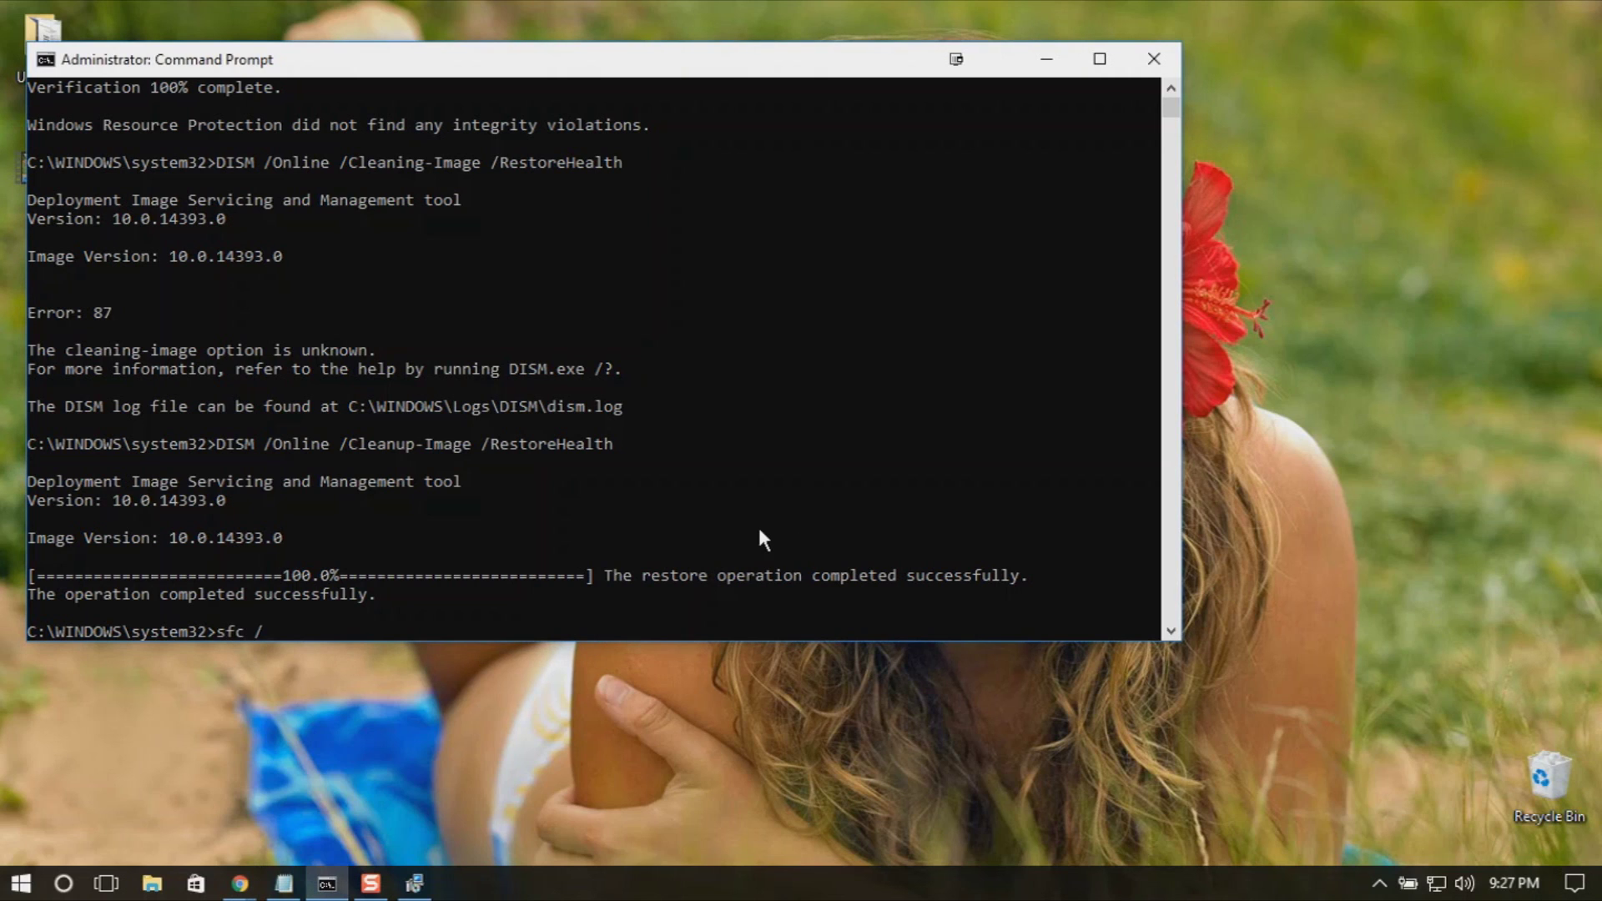
pyautogui.write('scannow')
pyautogui.press('BackSpace')
pyautogui.press('BackSpace')
pyautogui.press('BackSpace')
pyautogui.press('BackSpace')
pyautogui.press('BackSpace')
pyautogui.press('BackSpace')
pyautogui.press('BackSpace')
pyautogui.press('BackSpace')
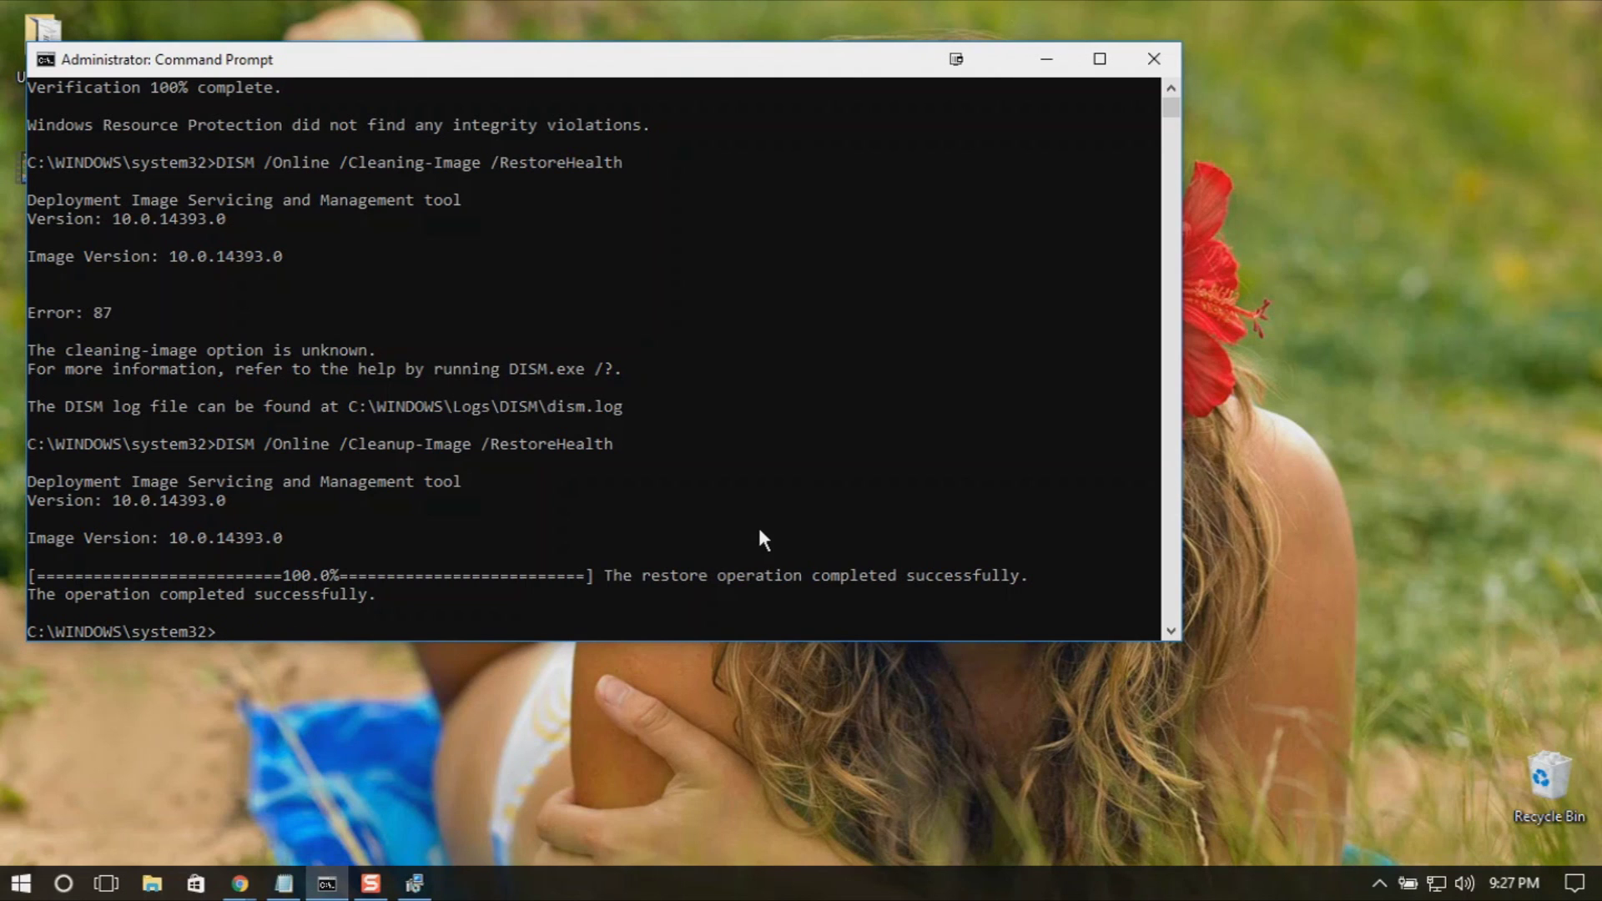